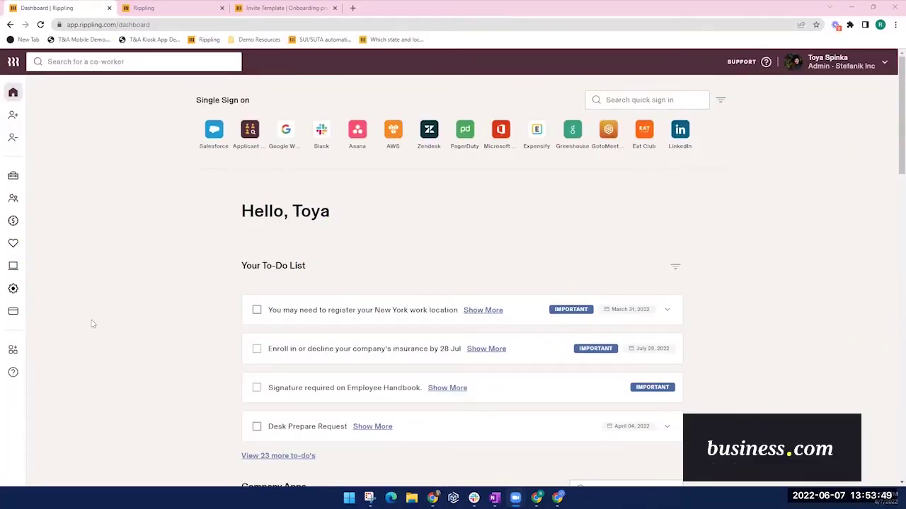
# Step: Start a new hire sourced from the applicant tracking system rather than background checks
pyautogui.moveTo(10, 125)
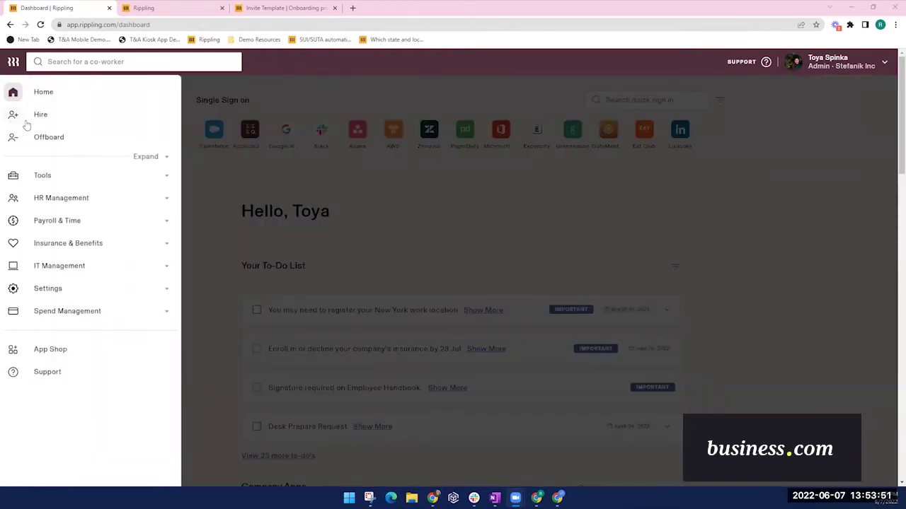
pyautogui.click(41, 116)
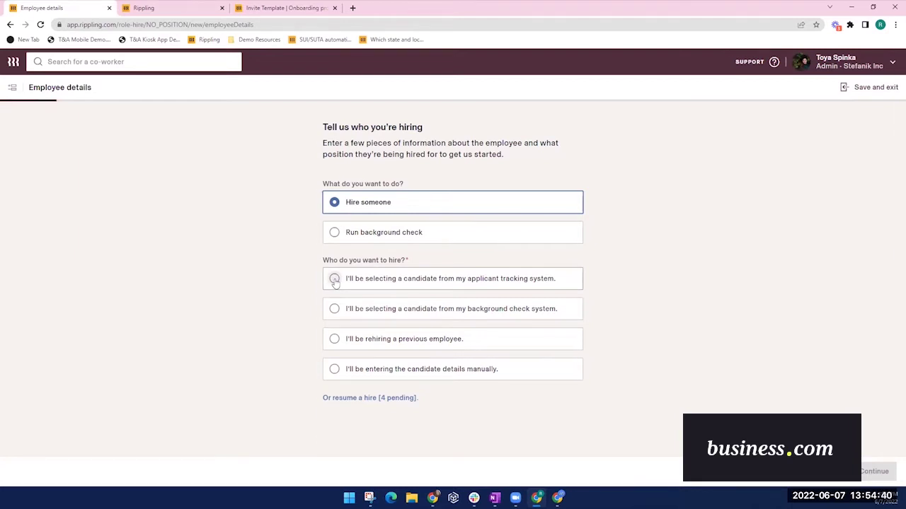
pyautogui.click(335, 279)
pyautogui.scroll(-1, 388, 286)
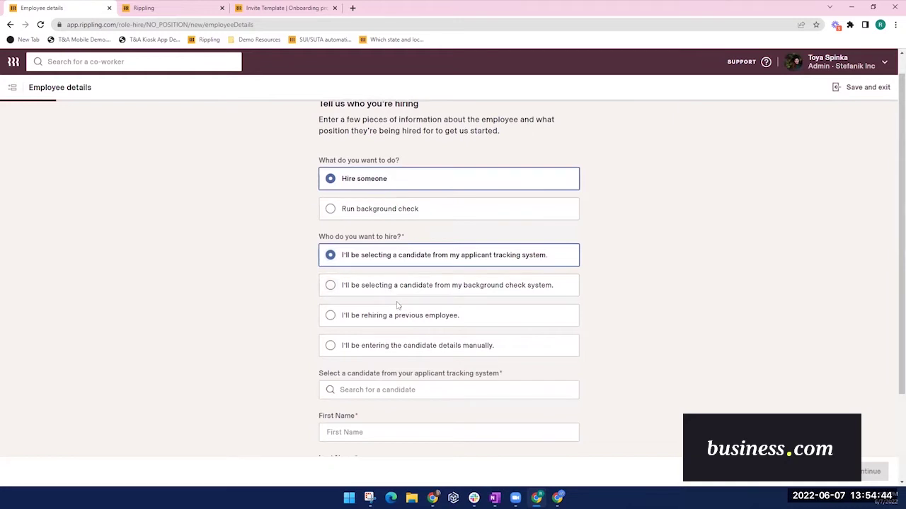
pyautogui.scroll(-2, 415, 359)
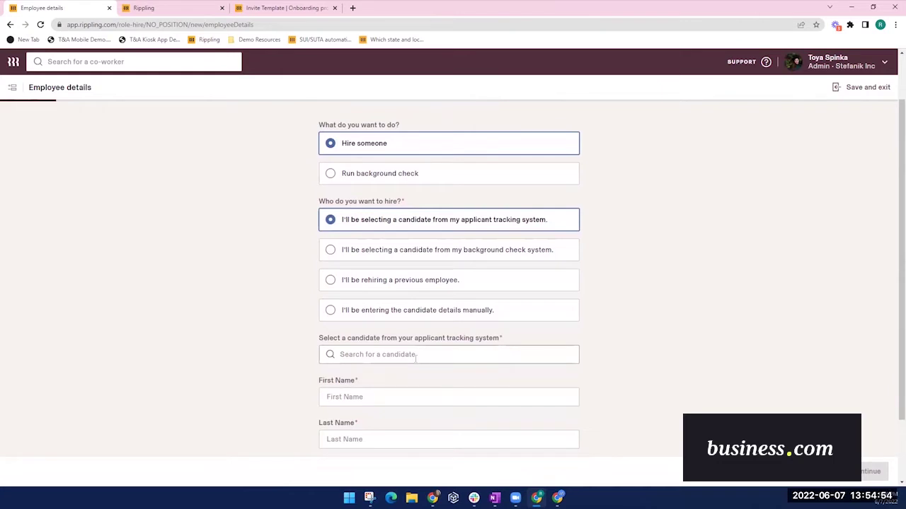
pyautogui.click(330, 250)
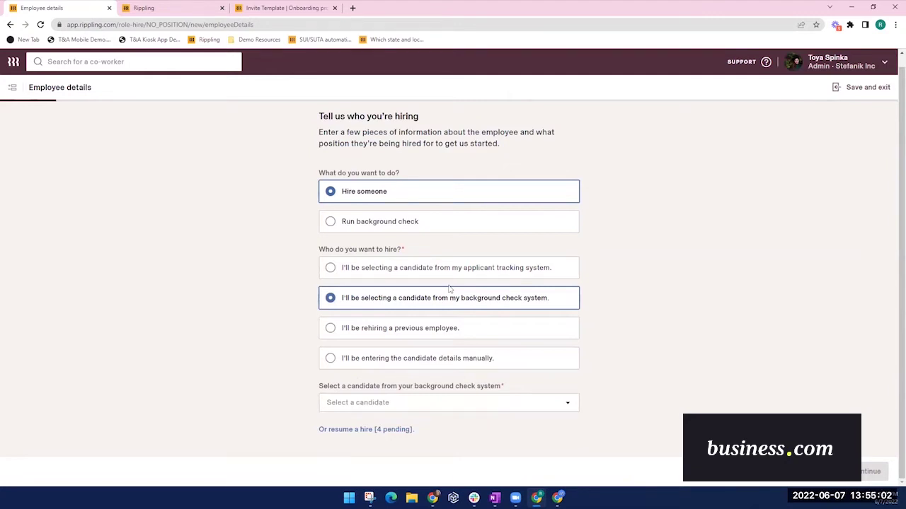
pyautogui.click(331, 268)
pyautogui.scroll(-1, 380, 347)
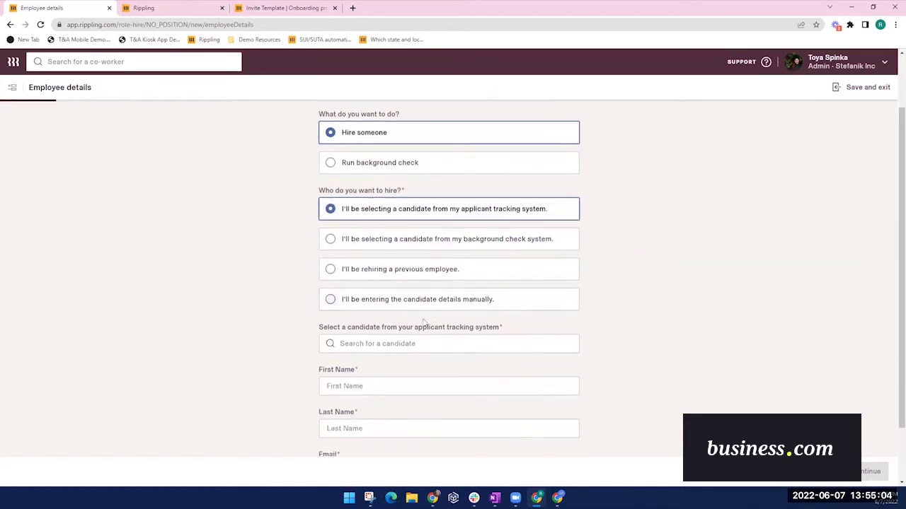
# Step: Search for the Marketing Coordinator candidate by name, select them, and continue
pyautogui.click(381, 345)
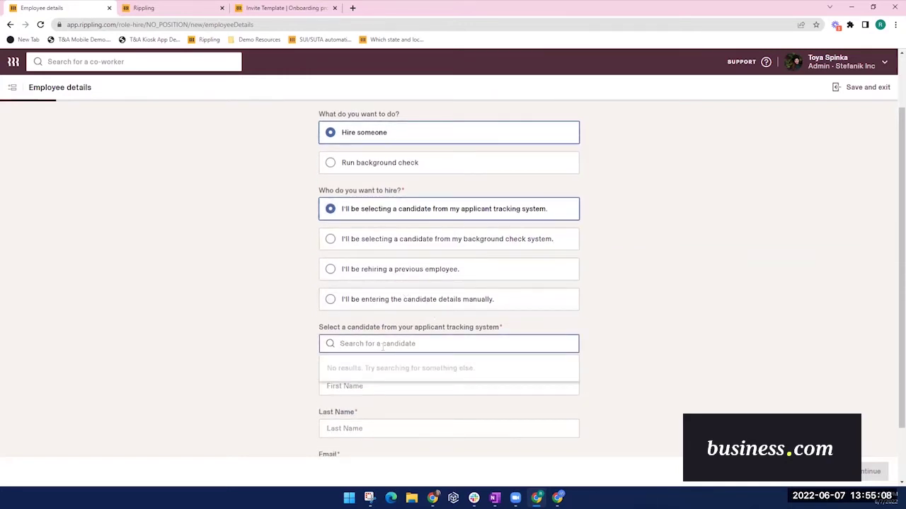
pyautogui.write('bets')
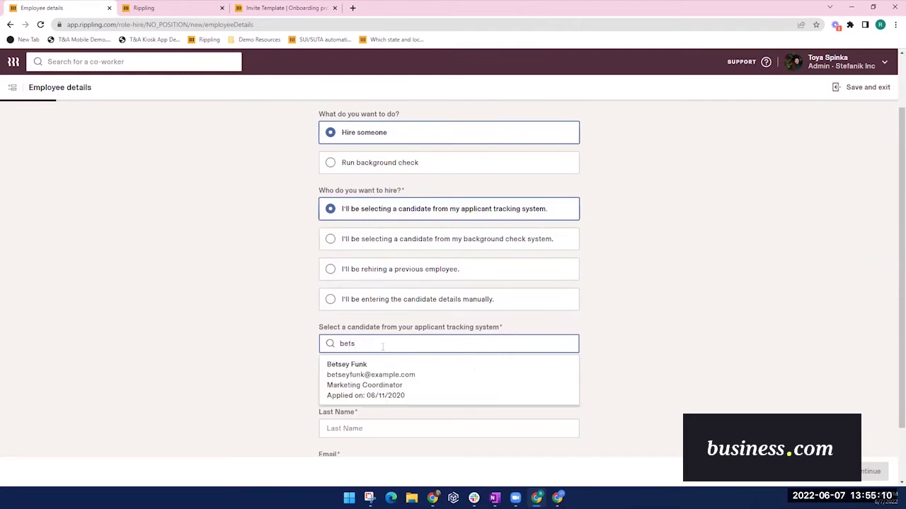
pyautogui.click(379, 368)
pyautogui.scroll(-1, 387, 384)
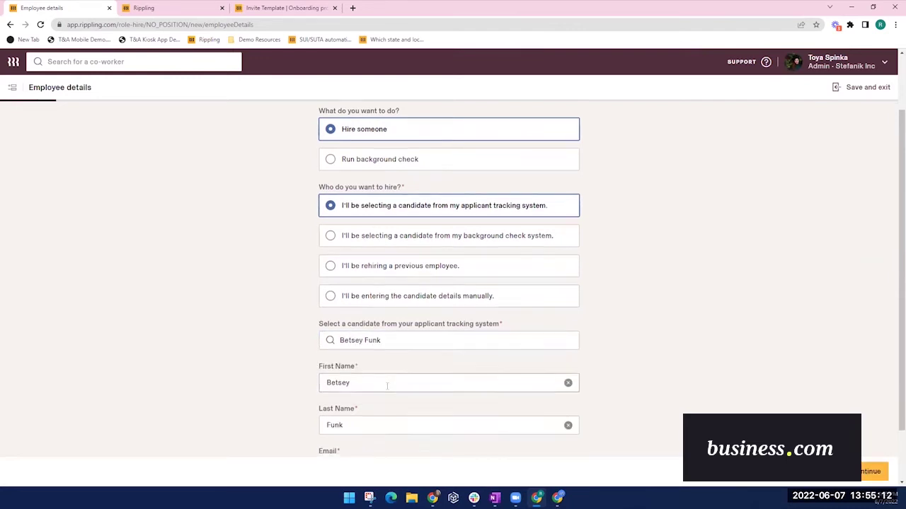
pyautogui.click(431, 387)
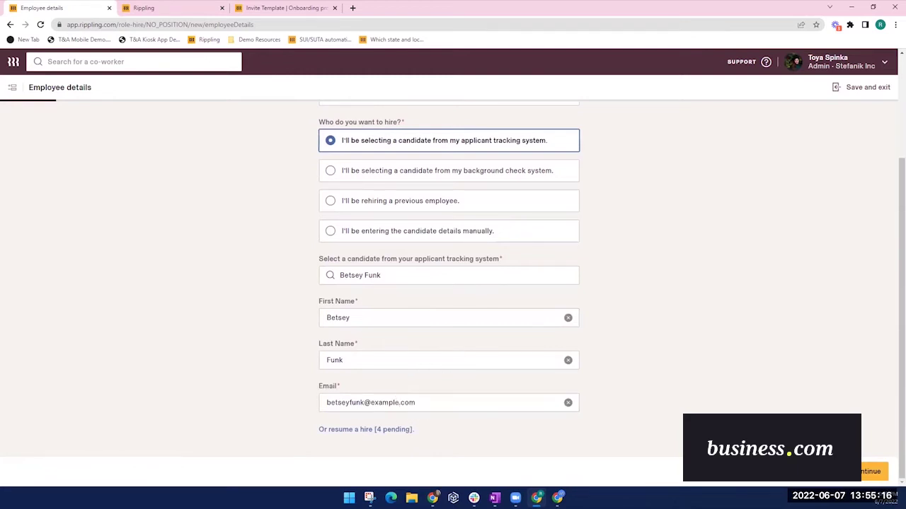
pyautogui.click(866, 472)
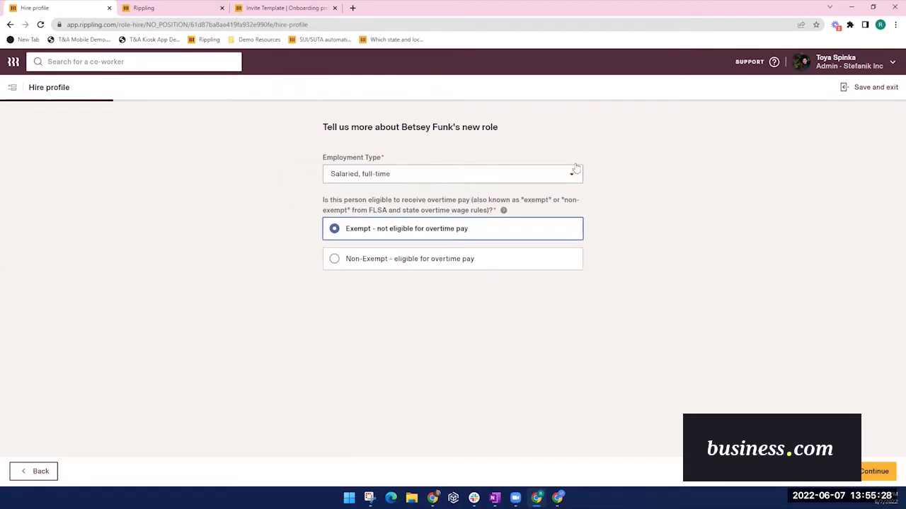
# Step: Keep the employment type as Salaried, full-time and Exempt, and continue
pyautogui.click(572, 174)
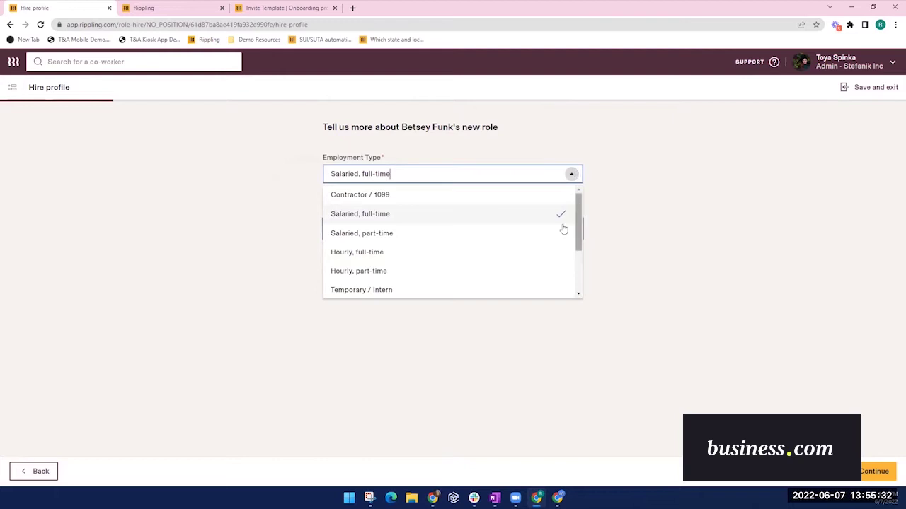
pyautogui.scroll(-2, 503, 255)
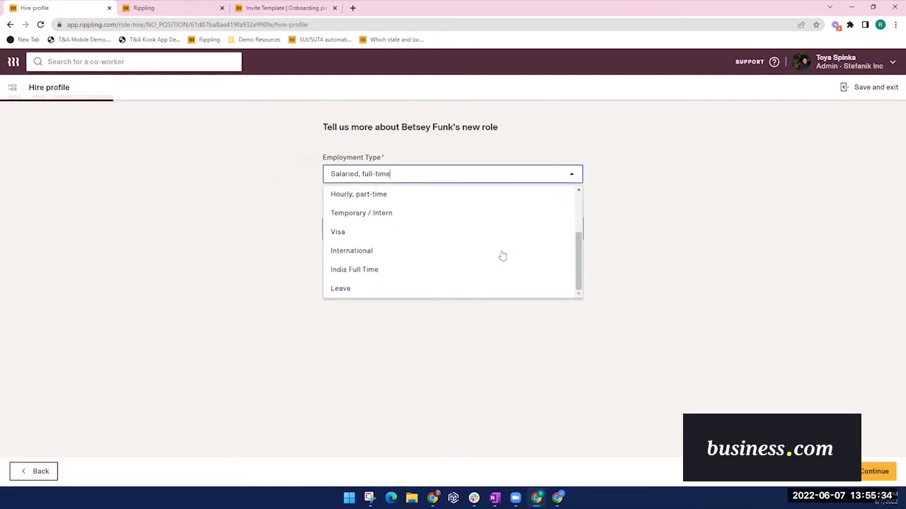
pyautogui.scroll(2, 502, 255)
pyautogui.scroll(1, 502, 255)
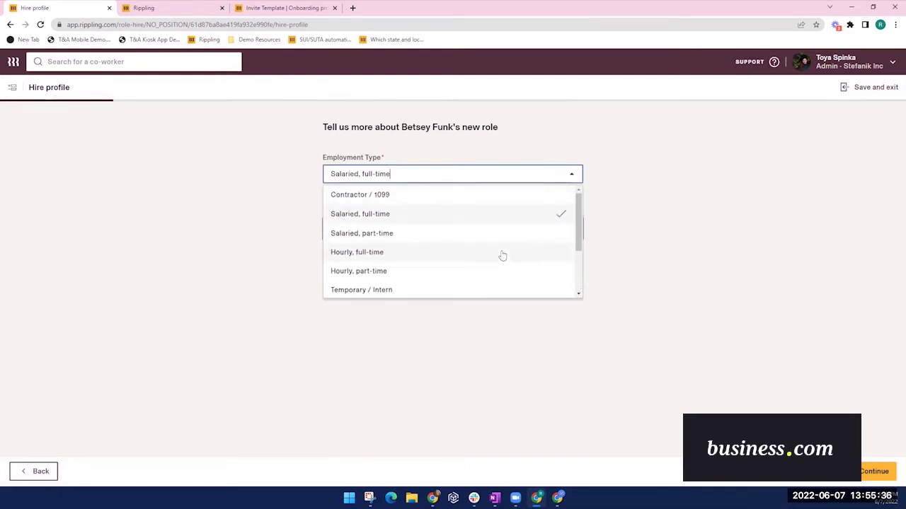
pyautogui.click(636, 216)
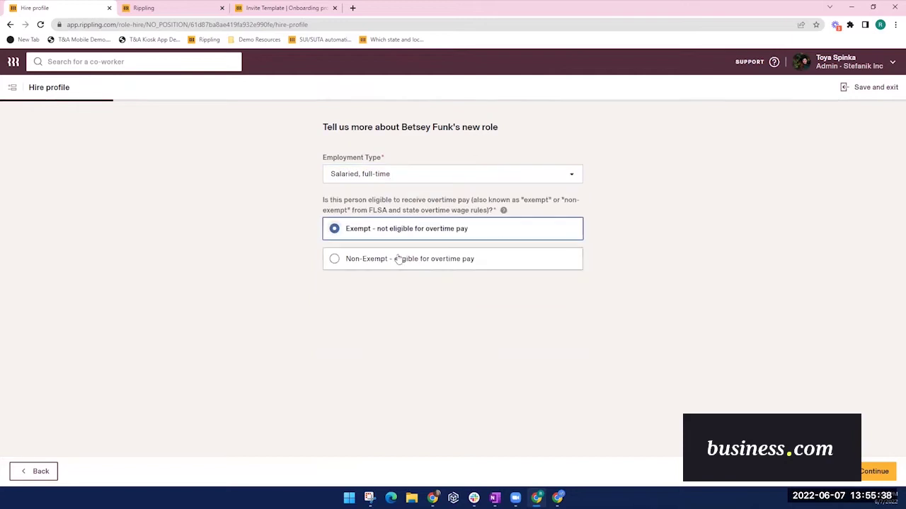
pyautogui.click(867, 472)
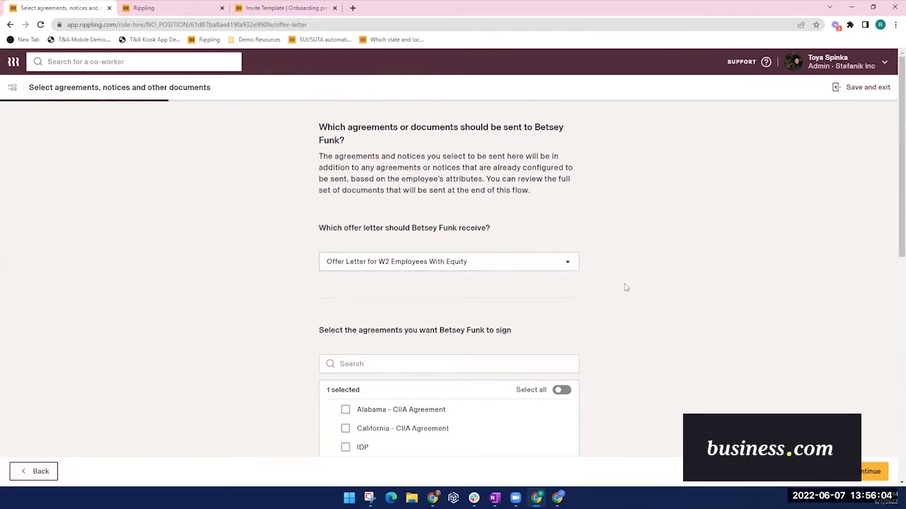
# Step: Review the checked offer letter, agreements, handbooks and notices, then continue
pyautogui.scroll(-2, 622, 286)
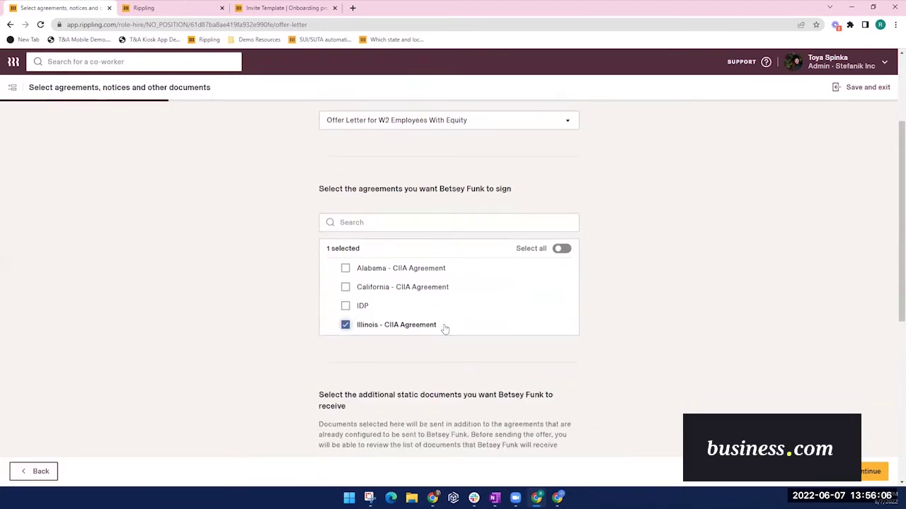
pyautogui.scroll(-2, 613, 347)
pyautogui.scroll(-1, 613, 348)
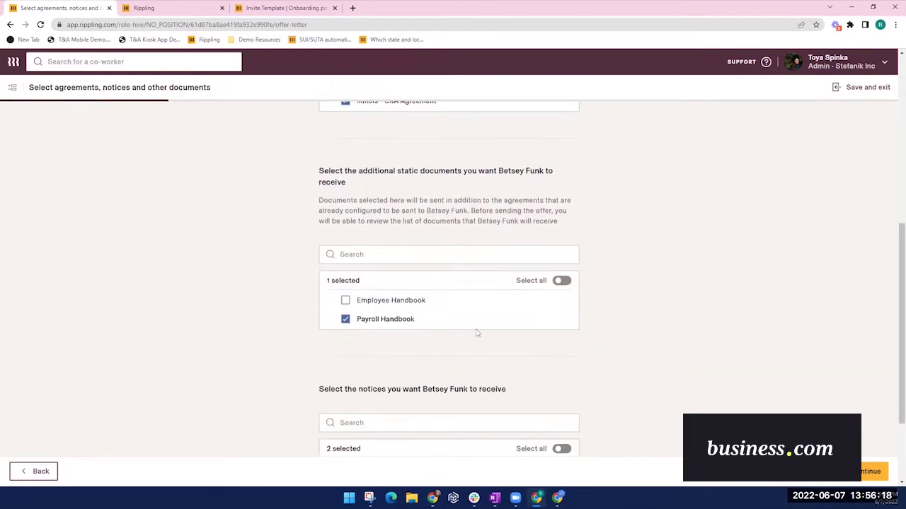
pyautogui.scroll(-2, 543, 332)
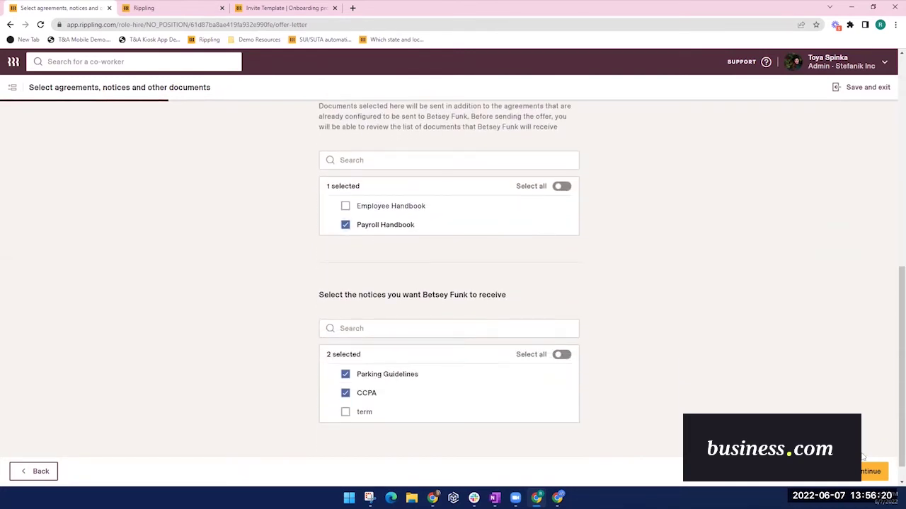
pyautogui.click(870, 472)
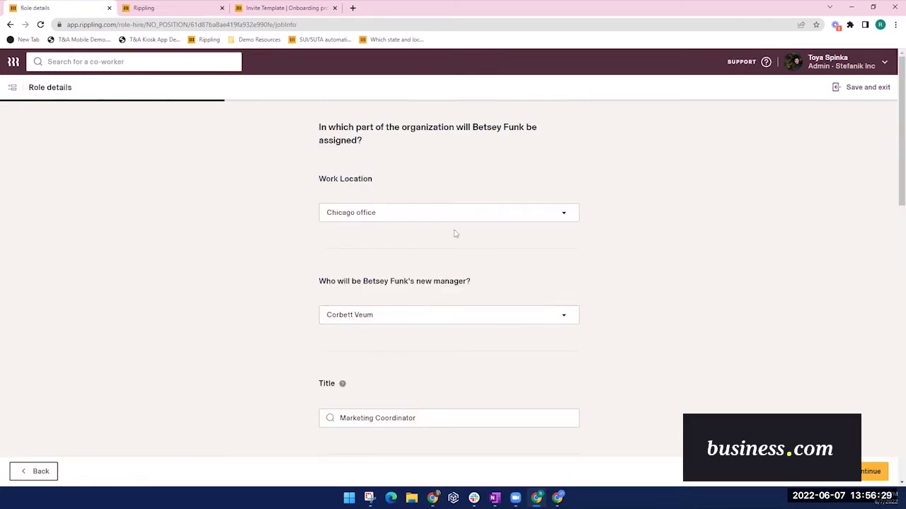
# Step: Accept the prefilled role details: Chicago office, Marketing Coordinator
pyautogui.scroll(-1, 491, 230)
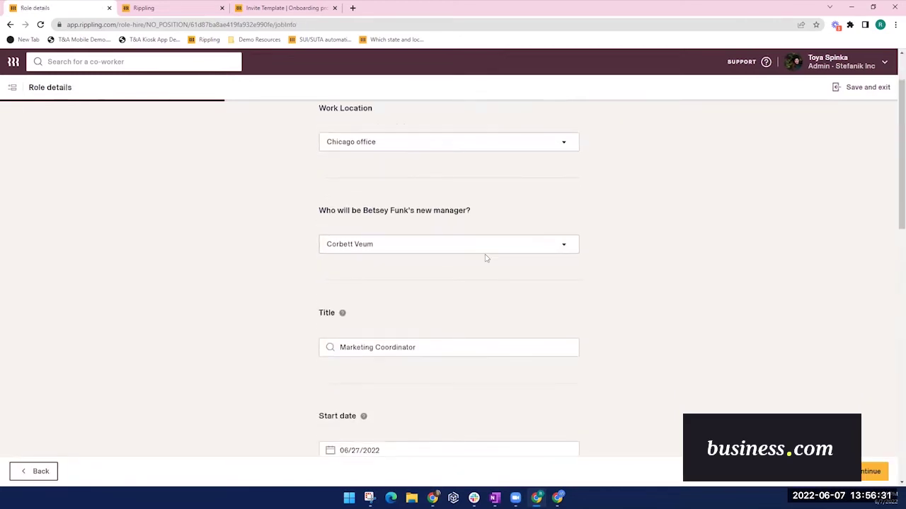
pyautogui.scroll(-1, 486, 260)
pyautogui.scroll(-3, 456, 307)
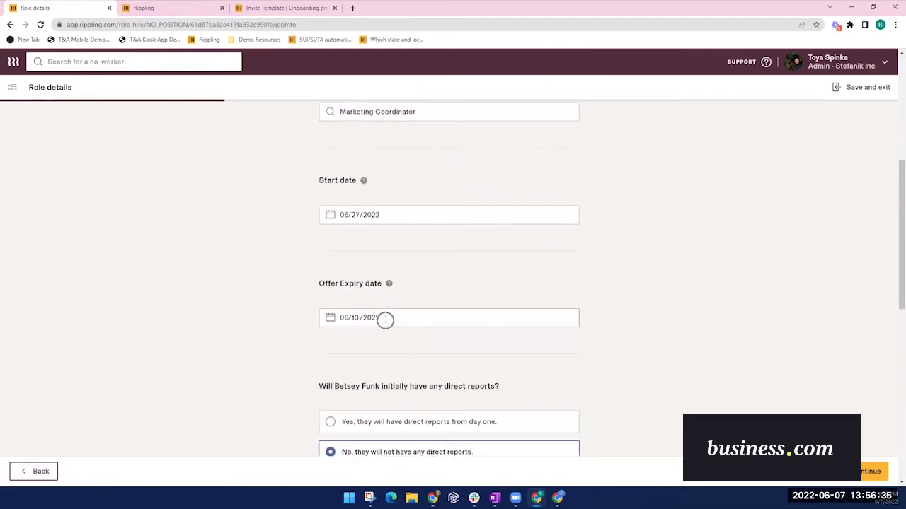
pyautogui.scroll(-2, 385, 319)
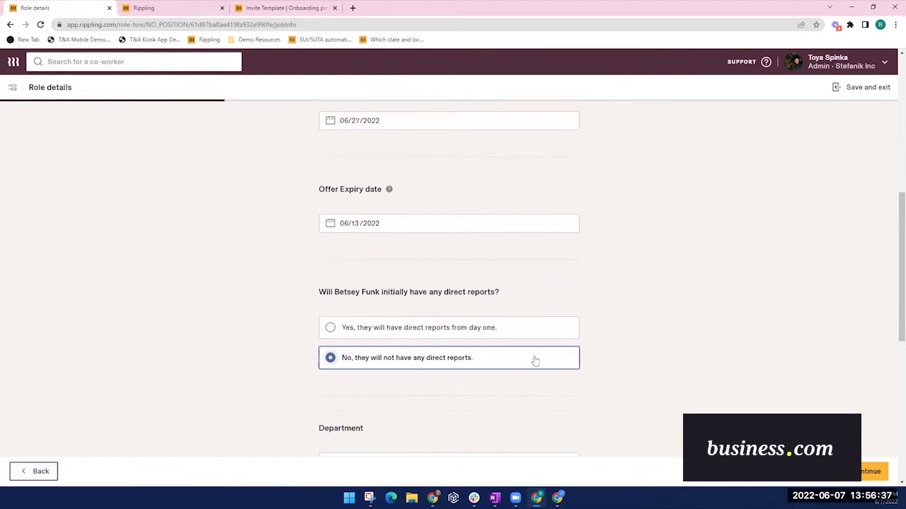
pyautogui.scroll(-1, 533, 362)
pyautogui.scroll(-2, 527, 356)
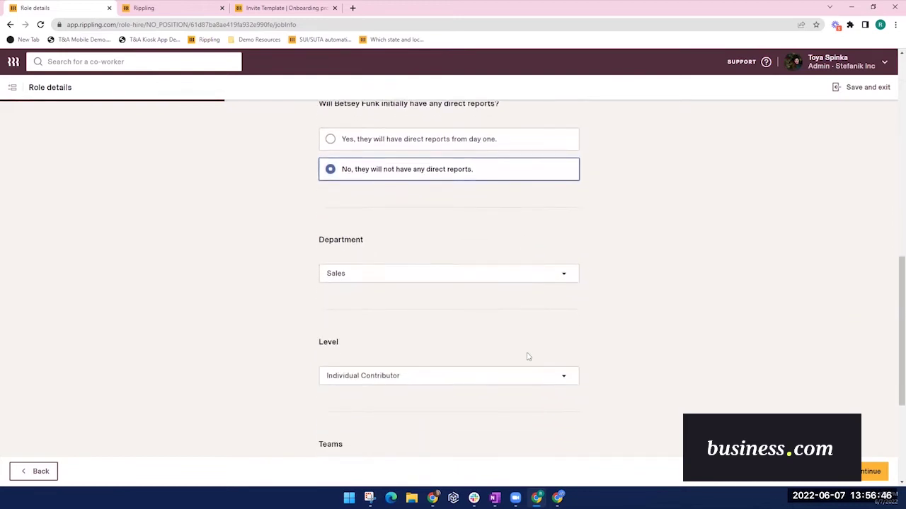
pyautogui.scroll(-1, 389, 292)
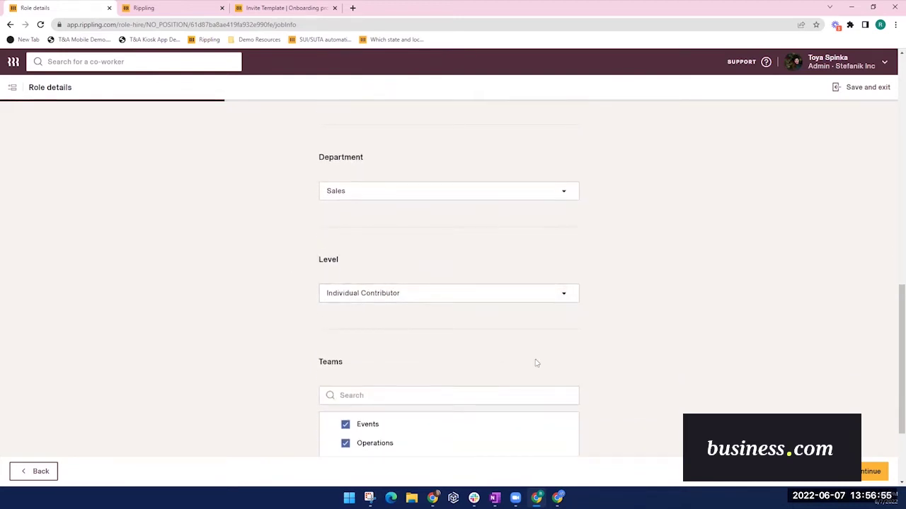
pyautogui.scroll(-2, 536, 364)
pyautogui.click(864, 473)
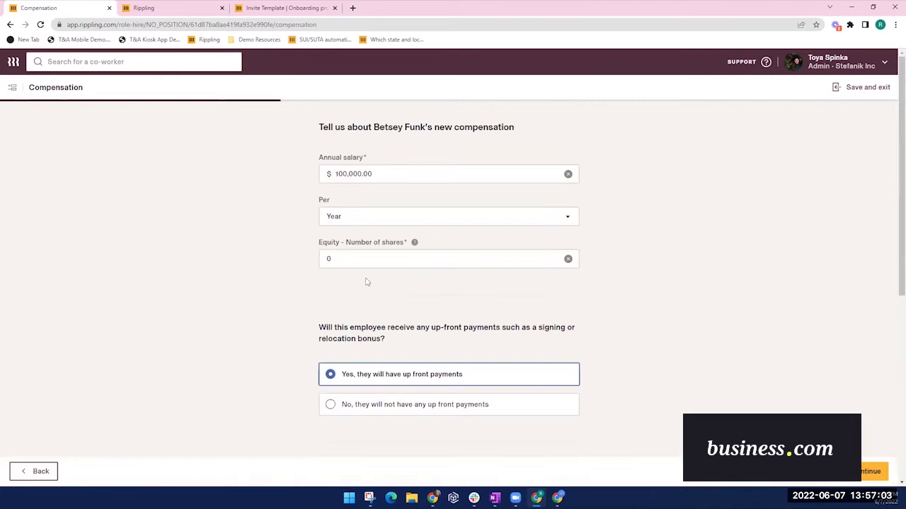
# Step: Set the salary to $100,000 per year, with a $5,000 signing bonus and $1,000 relocation bonus
pyautogui.click(379, 174)
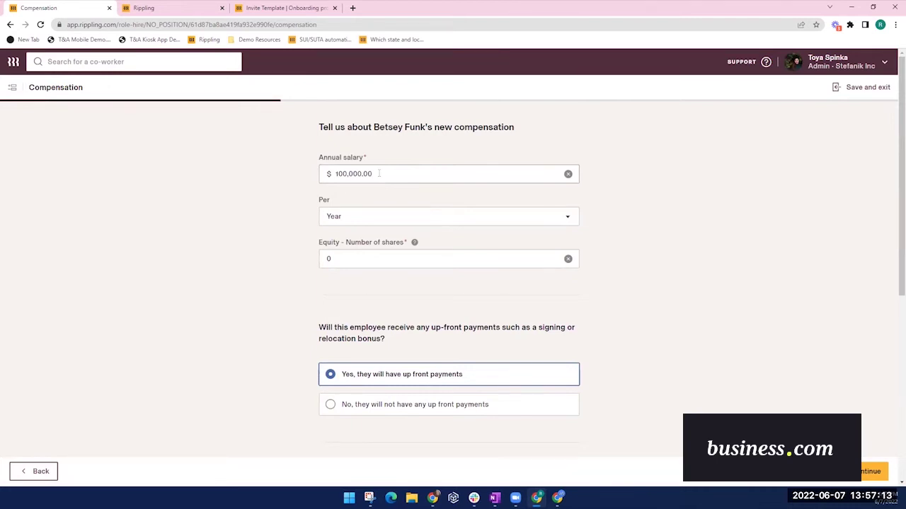
pyautogui.scroll(-1, 453, 347)
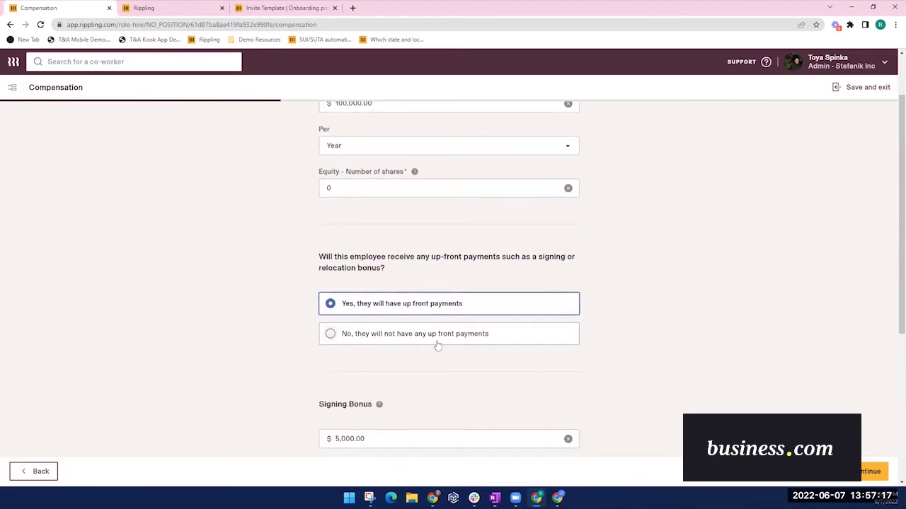
pyautogui.scroll(-2, 435, 340)
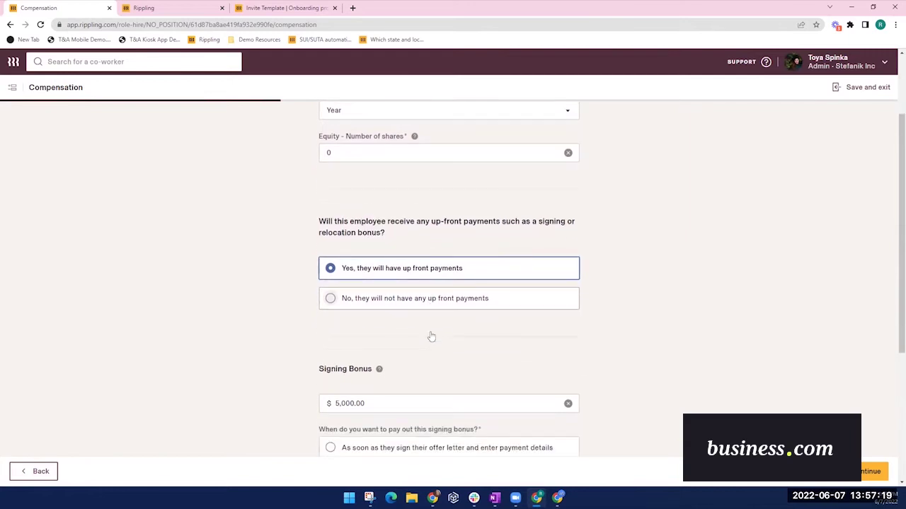
pyautogui.scroll(-2, 435, 336)
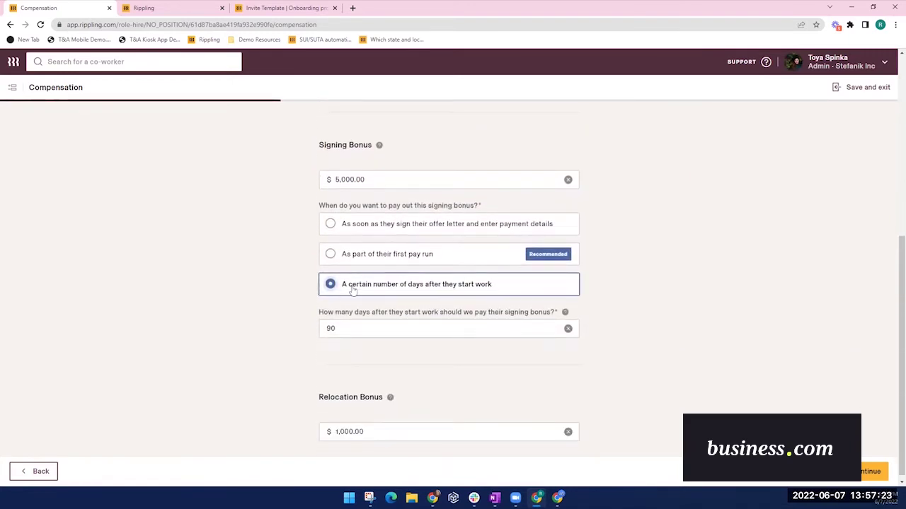
# Step: Pay the signing bonus 90 days after start and enter duties 'Onboard new clients.'
pyautogui.click(351, 288)
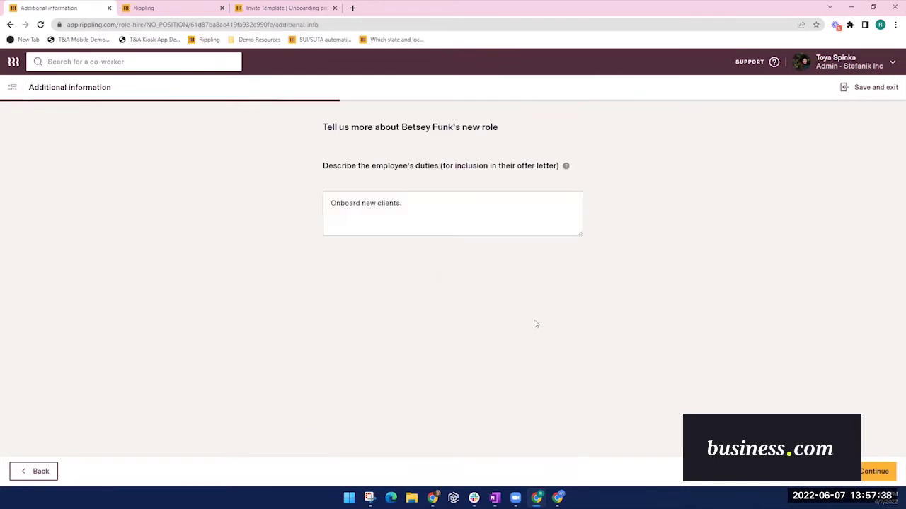
pyautogui.click(371, 214)
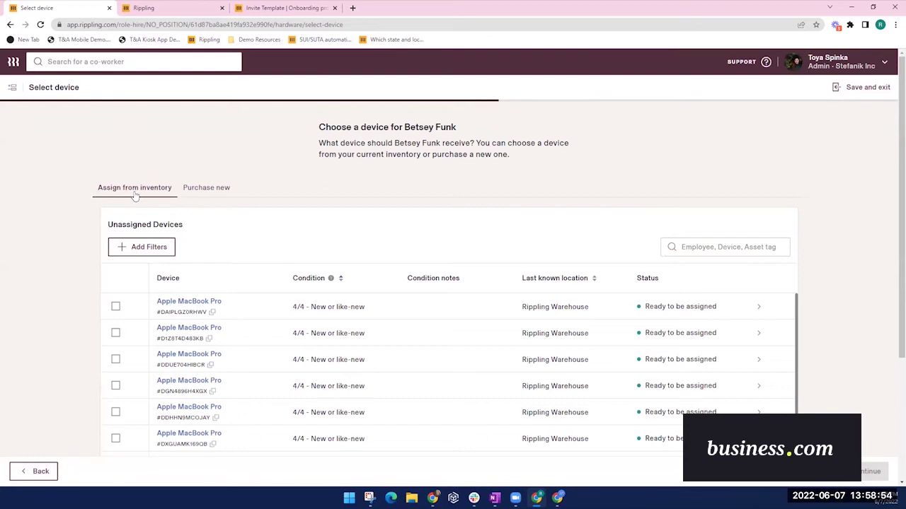
# Step: Choose a new Dell Latitude 5320 ($1,259.99) from the devices available to purchase
pyautogui.click(205, 189)
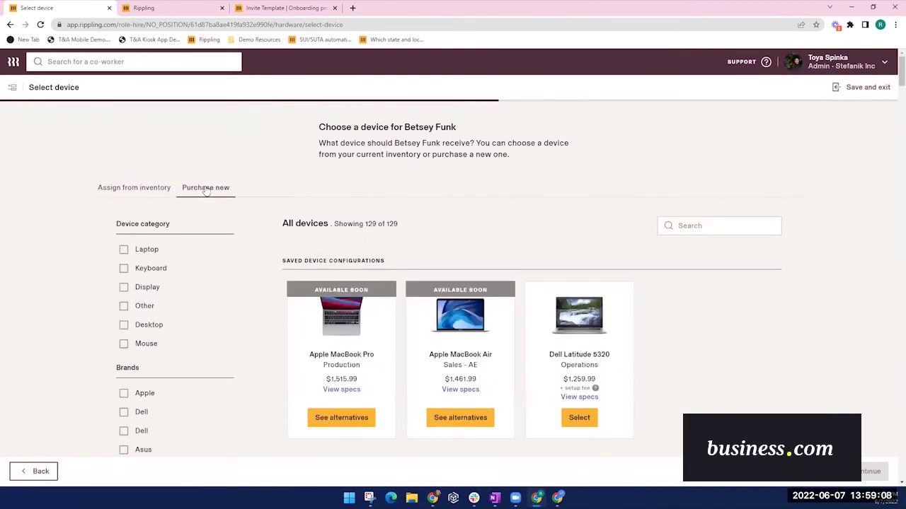
pyautogui.scroll(-1, 188, 257)
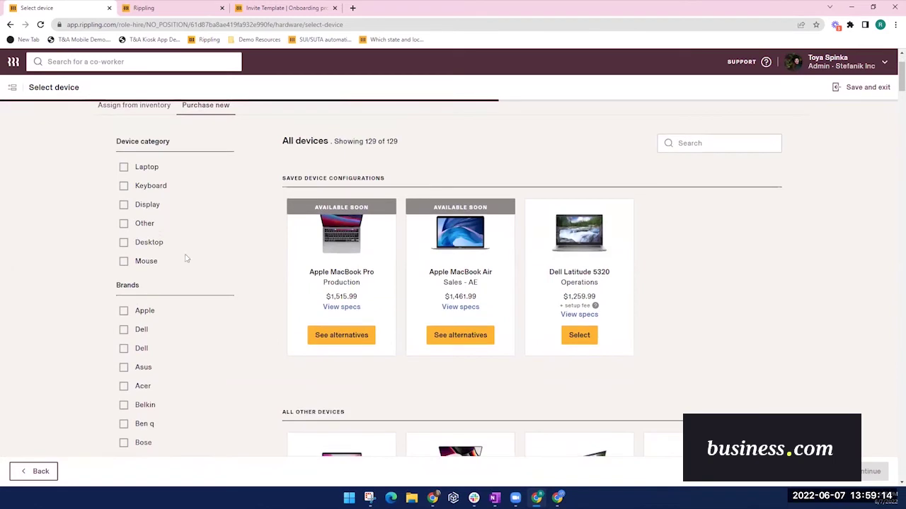
pyautogui.click(578, 336)
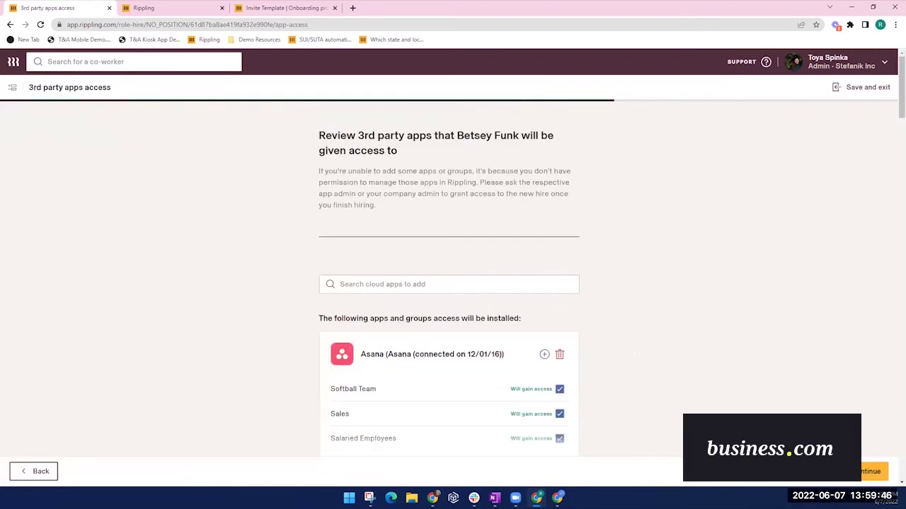
# Step: Scroll through the list of third-party apps the new hire will access
pyautogui.scroll(-2, 449, 283)
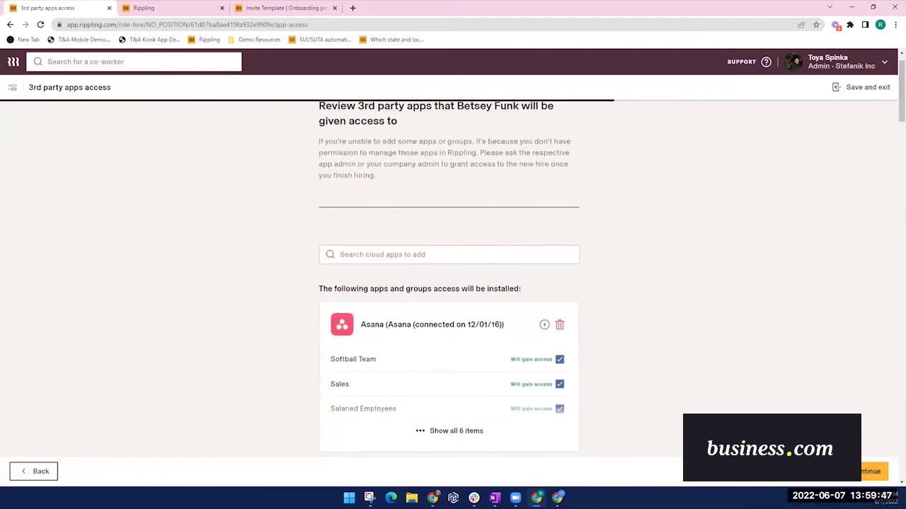
pyautogui.scroll(-1, 448, 283)
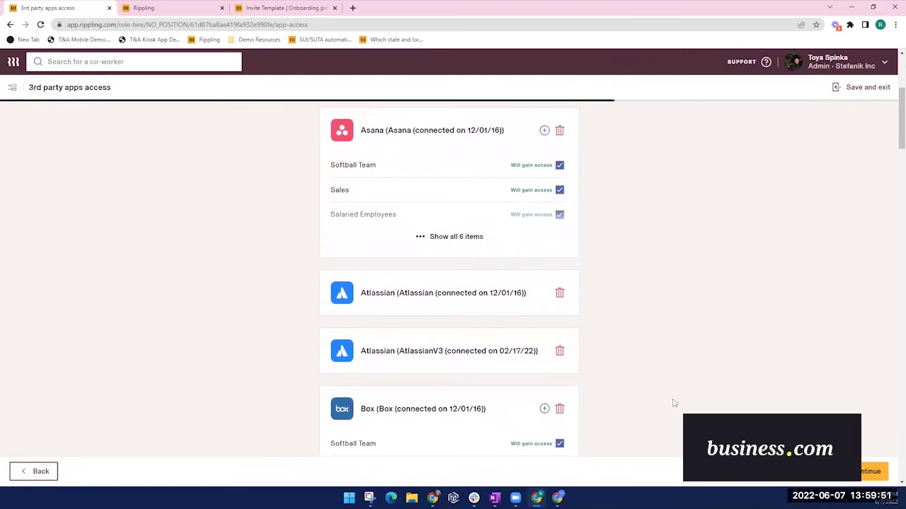
pyautogui.scroll(-3, 660, 391)
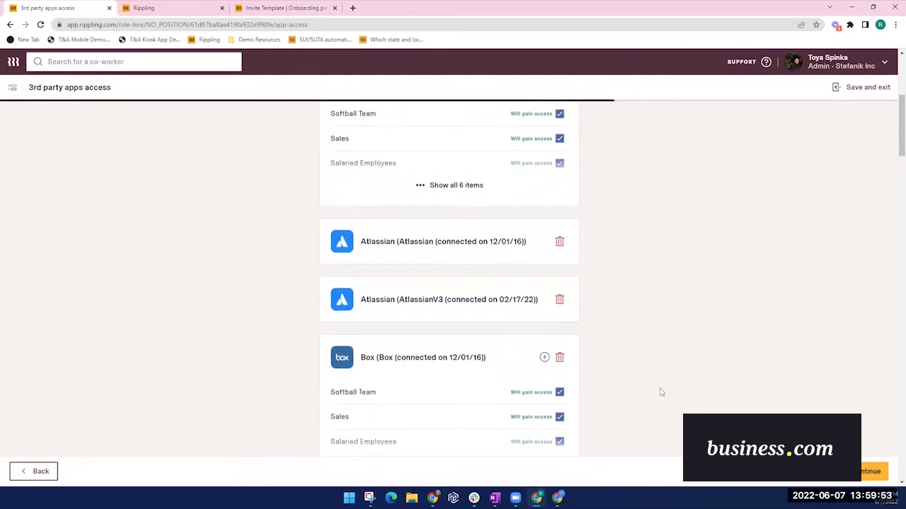
pyautogui.scroll(-1, 661, 392)
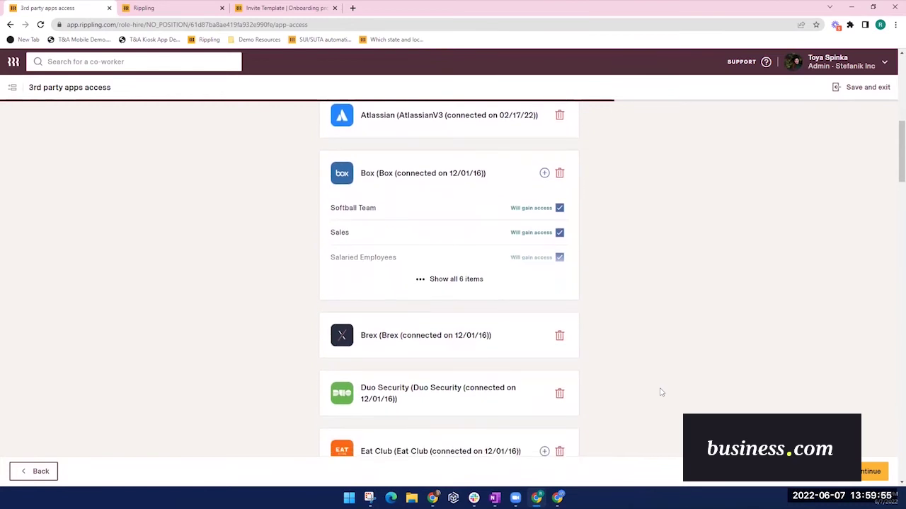
pyautogui.scroll(-1, 661, 392)
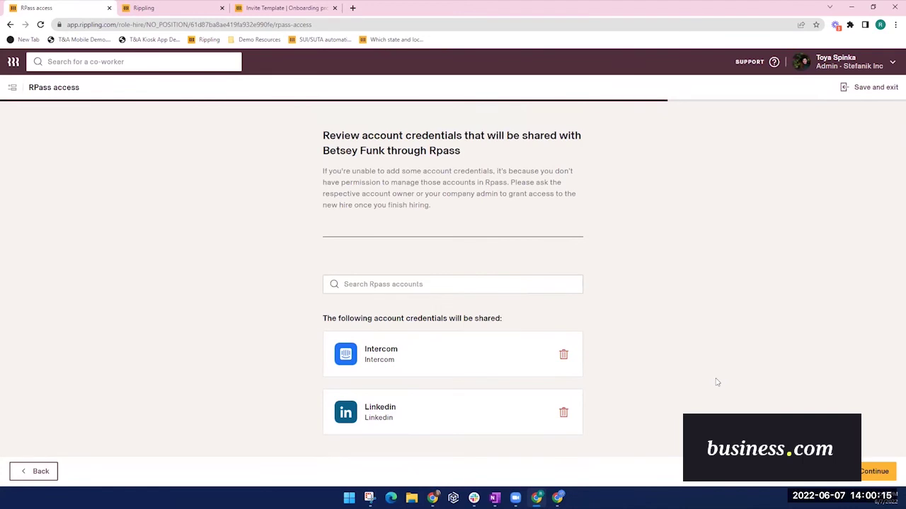
# Step: Accept the shared Intercom and LinkedIn credentials, then look over the offer letter preview
pyautogui.click(873, 472)
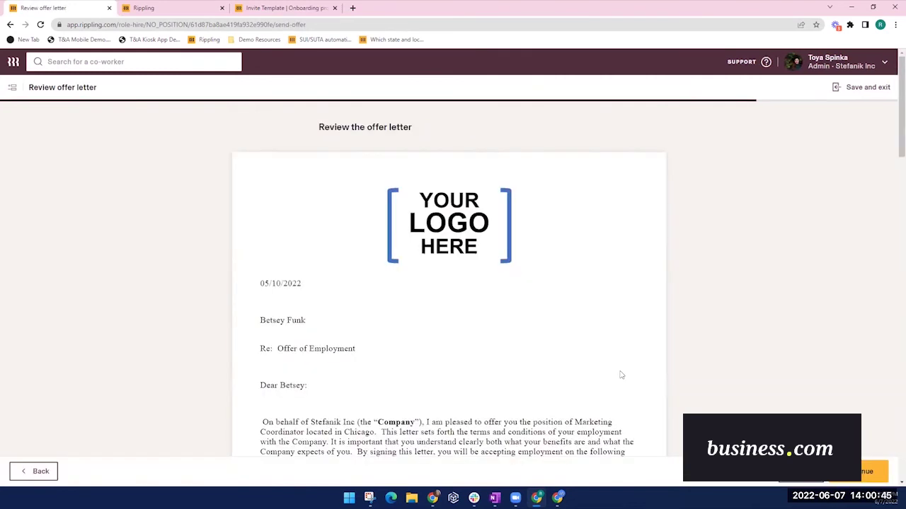
pyautogui.scroll(-3, 623, 372)
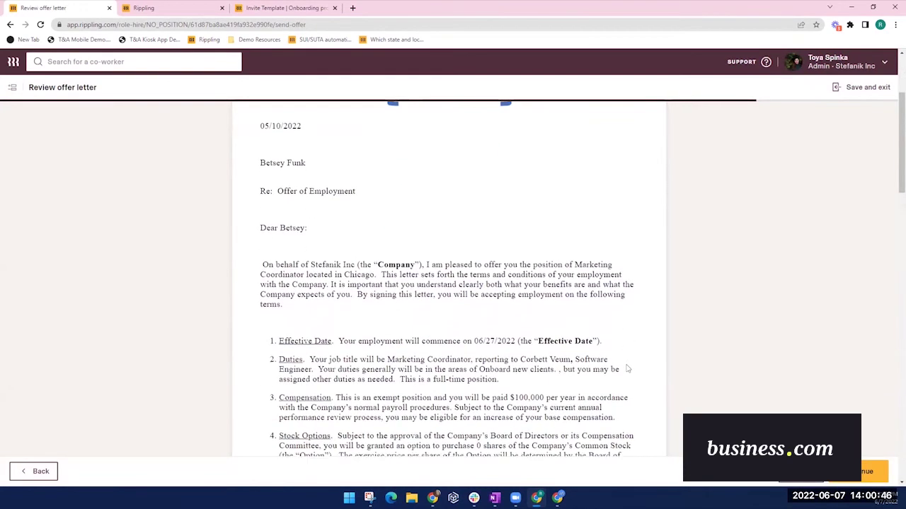
pyautogui.scroll(-2, 626, 368)
pyautogui.scroll(2, 626, 368)
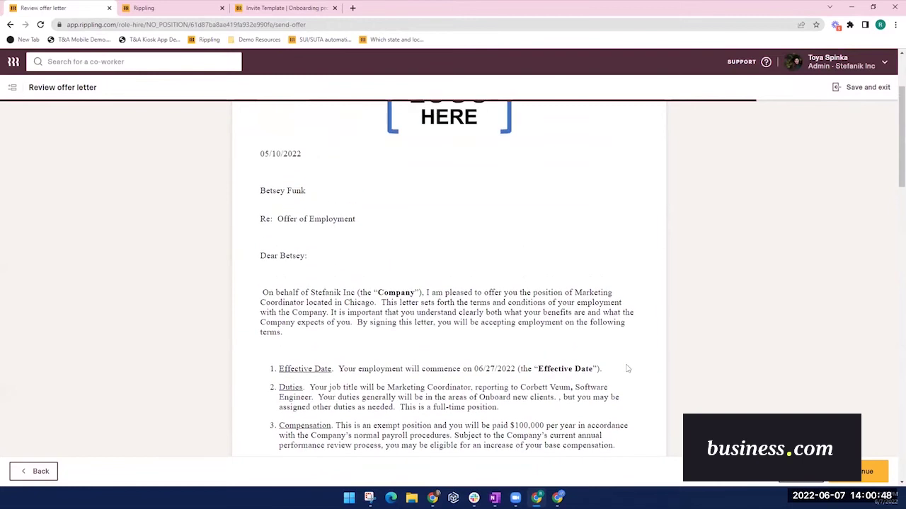
pyautogui.scroll(1, 626, 367)
pyautogui.scroll(-5, 626, 368)
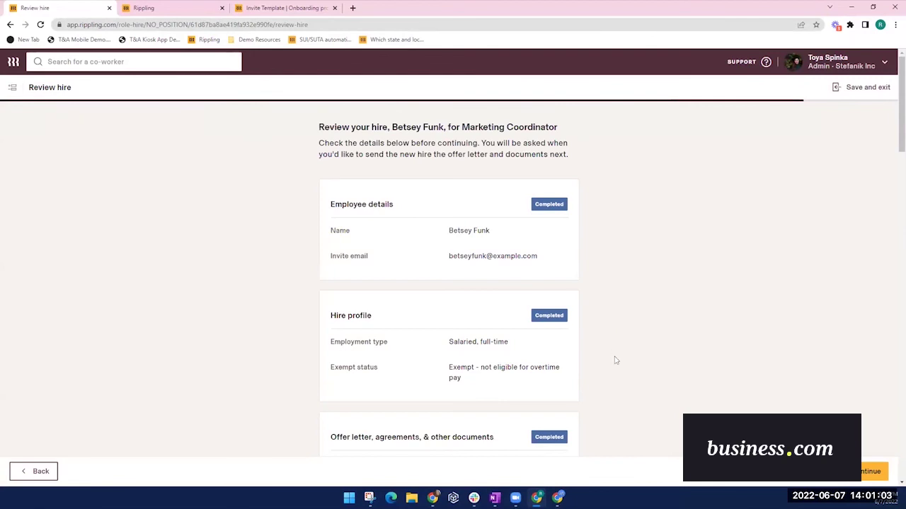
# Step: Scroll the onboarding review through documents to sign, details to collect and automated tasks
pyautogui.scroll(-5, 615, 361)
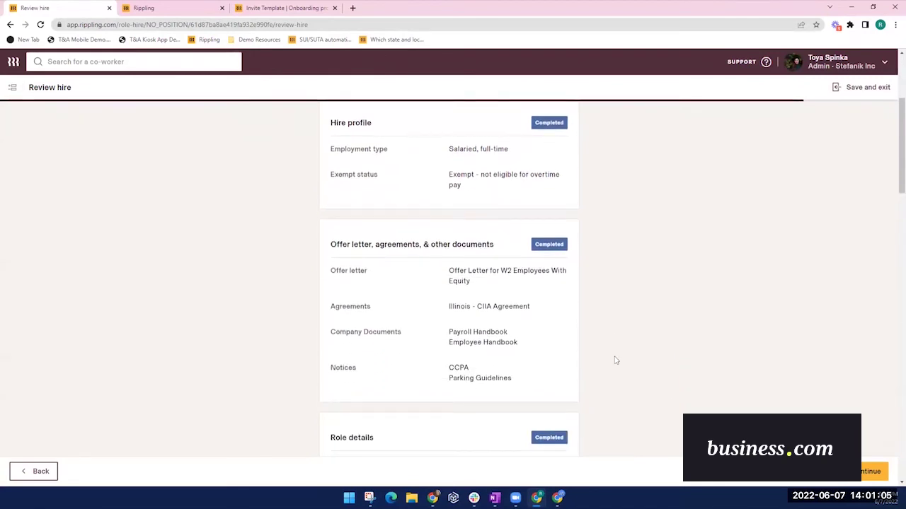
pyautogui.scroll(-3, 615, 361)
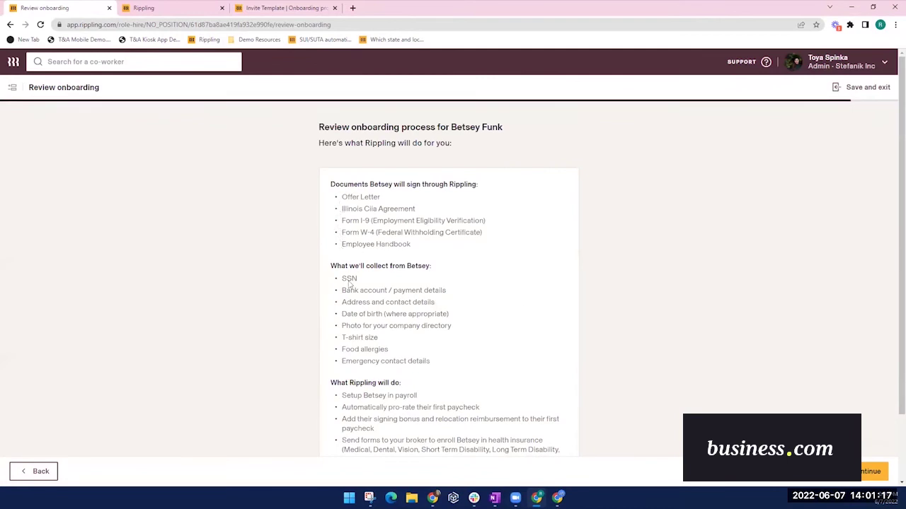
pyautogui.scroll(-1, 359, 356)
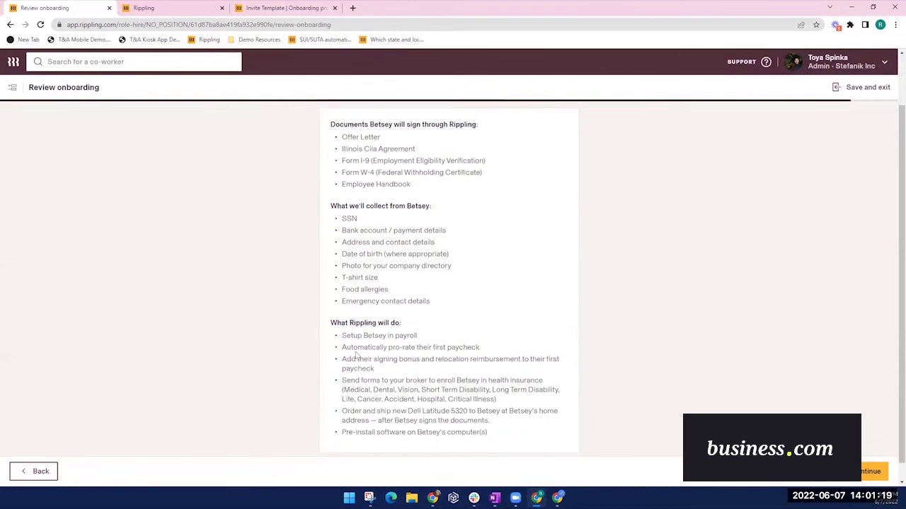